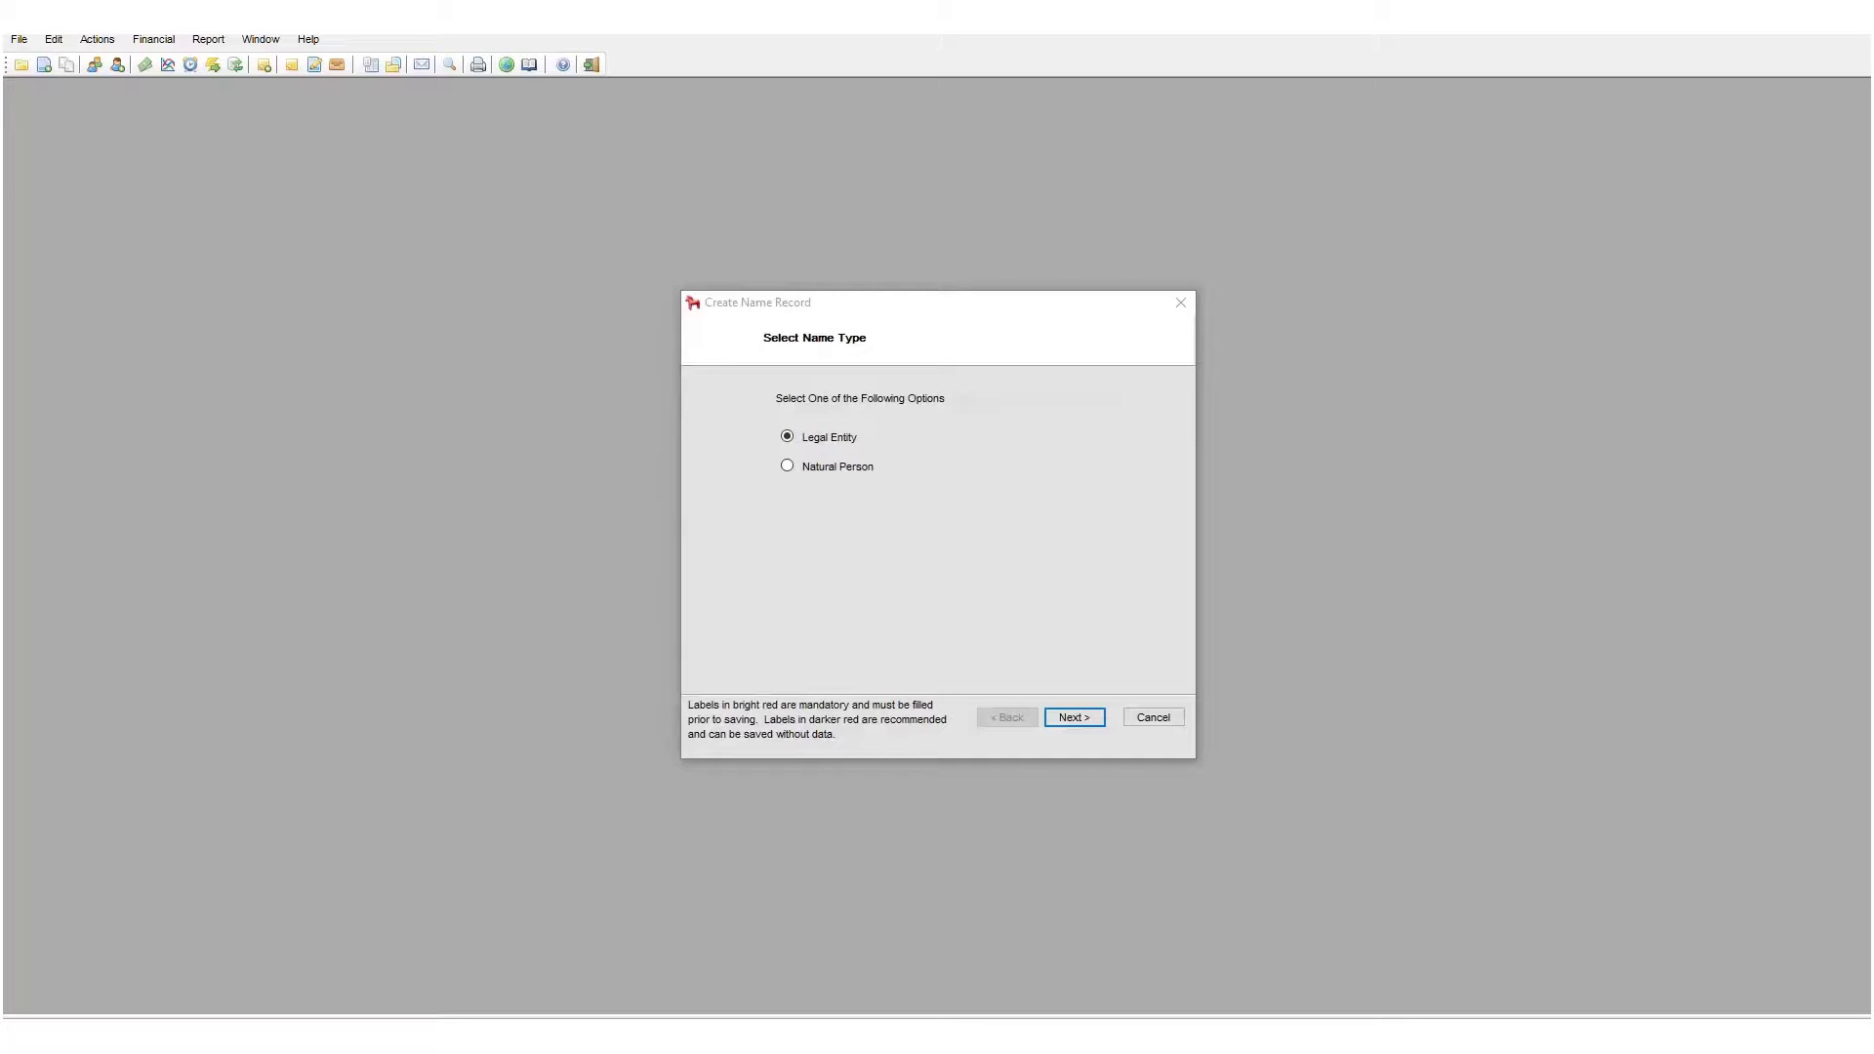
- Keep Legal Entity as the record type and continue to the basic name data step
click(846, 468)
click(1081, 717)
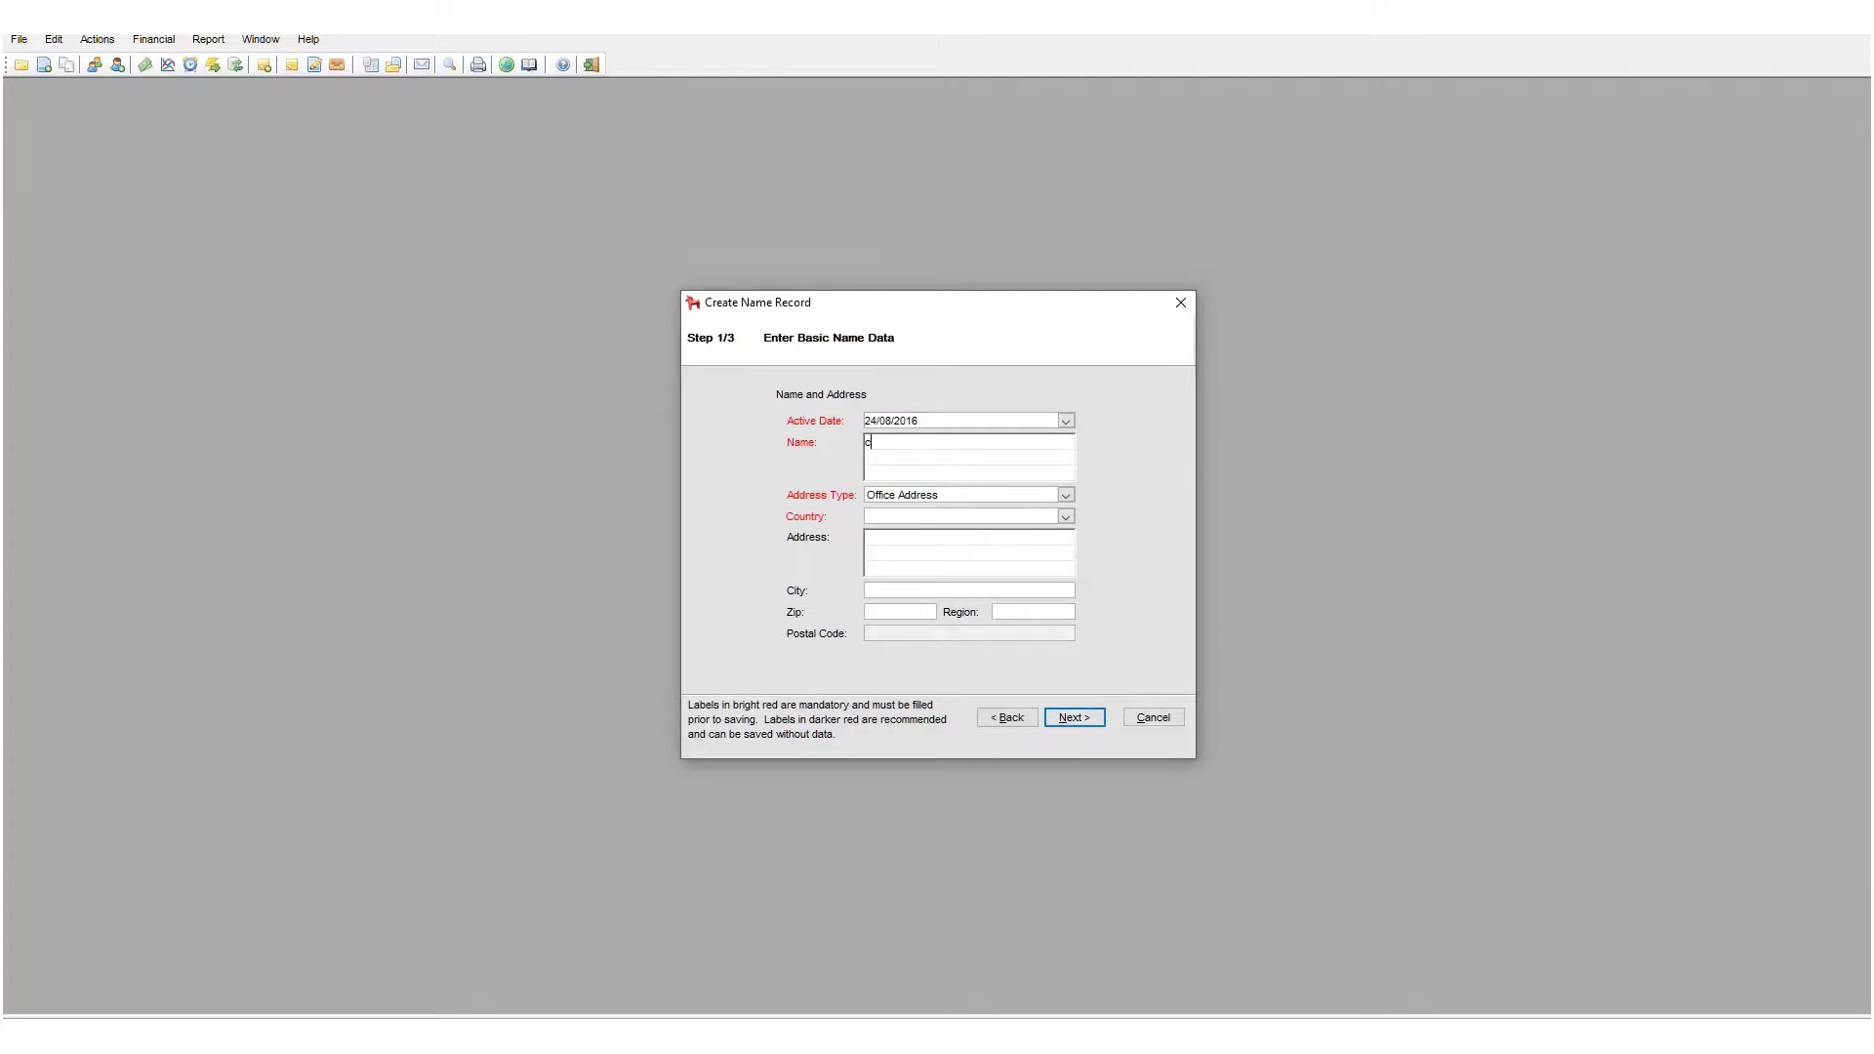
- Enter COMPANY NAME as the name and South Georgia as the country
text(OMPANY NAME)
key(Tab)
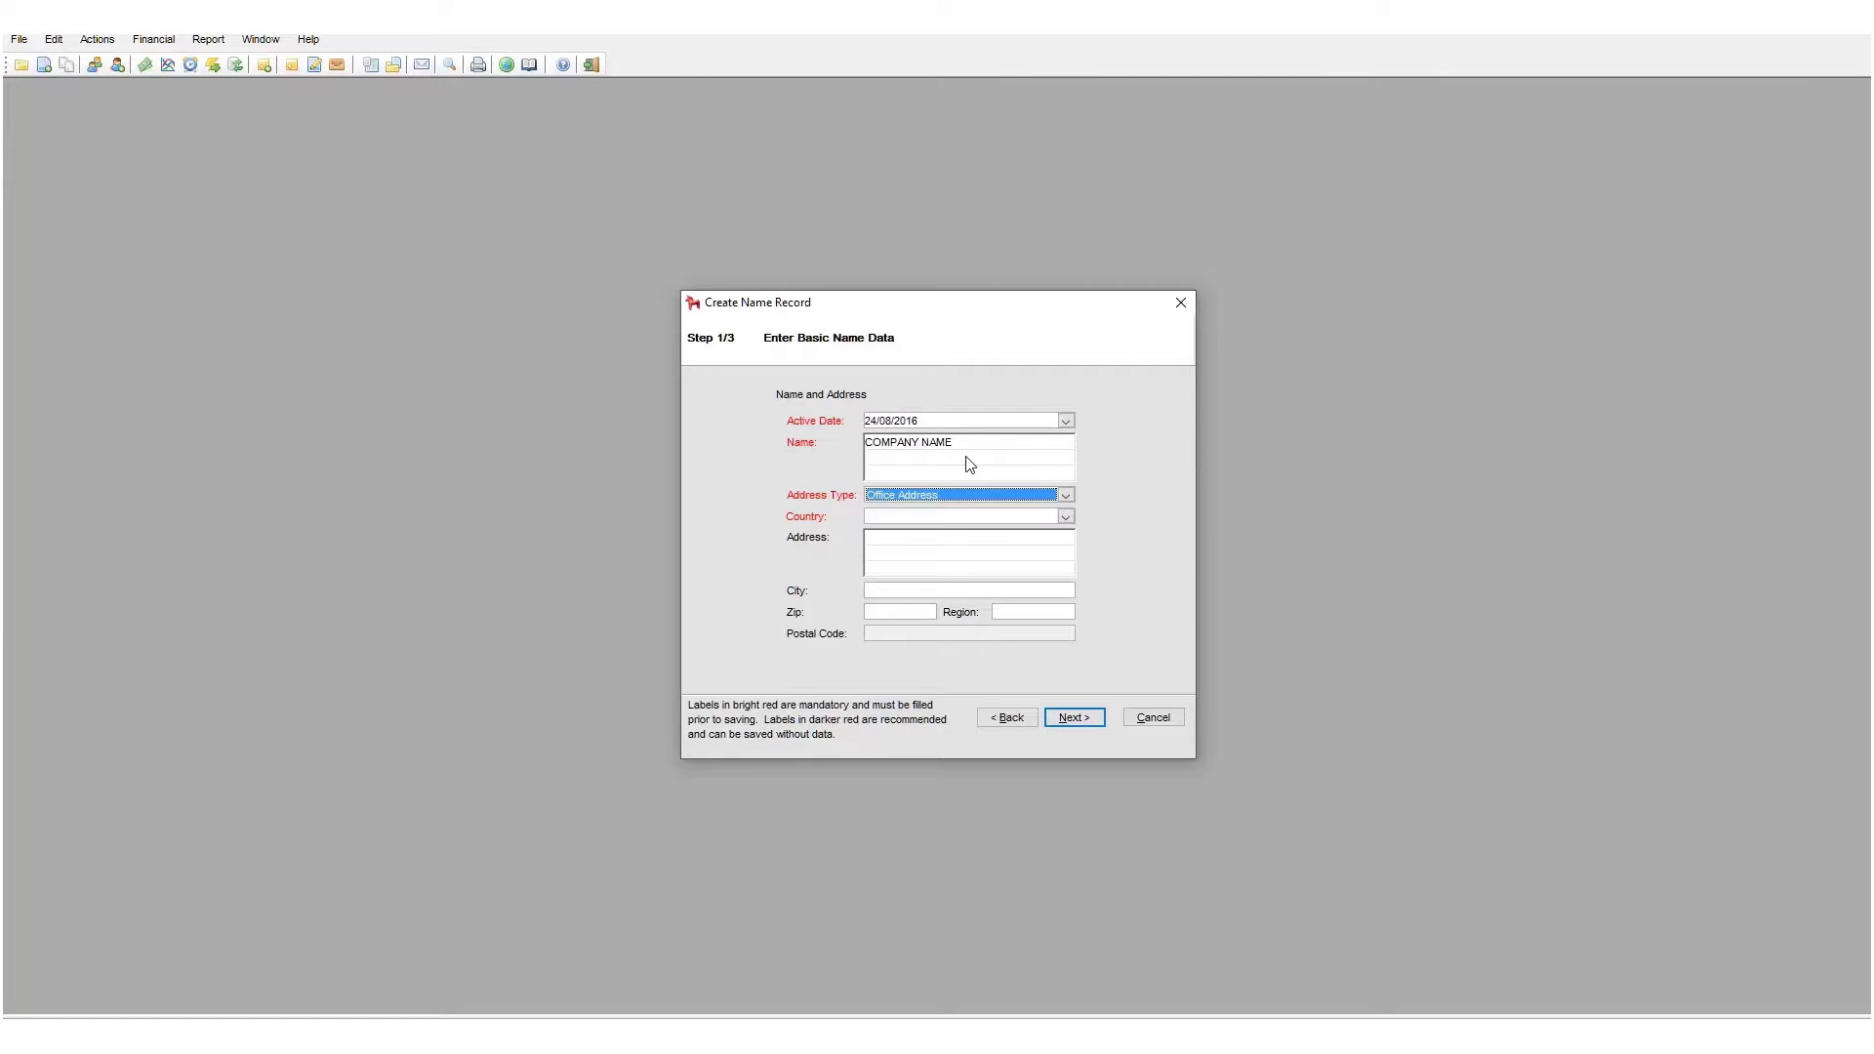
key(Tab)
text(South G)
- Fill in address lines ADR1, ADR2 and ADR3, then continue to contact methods
key(Tab)
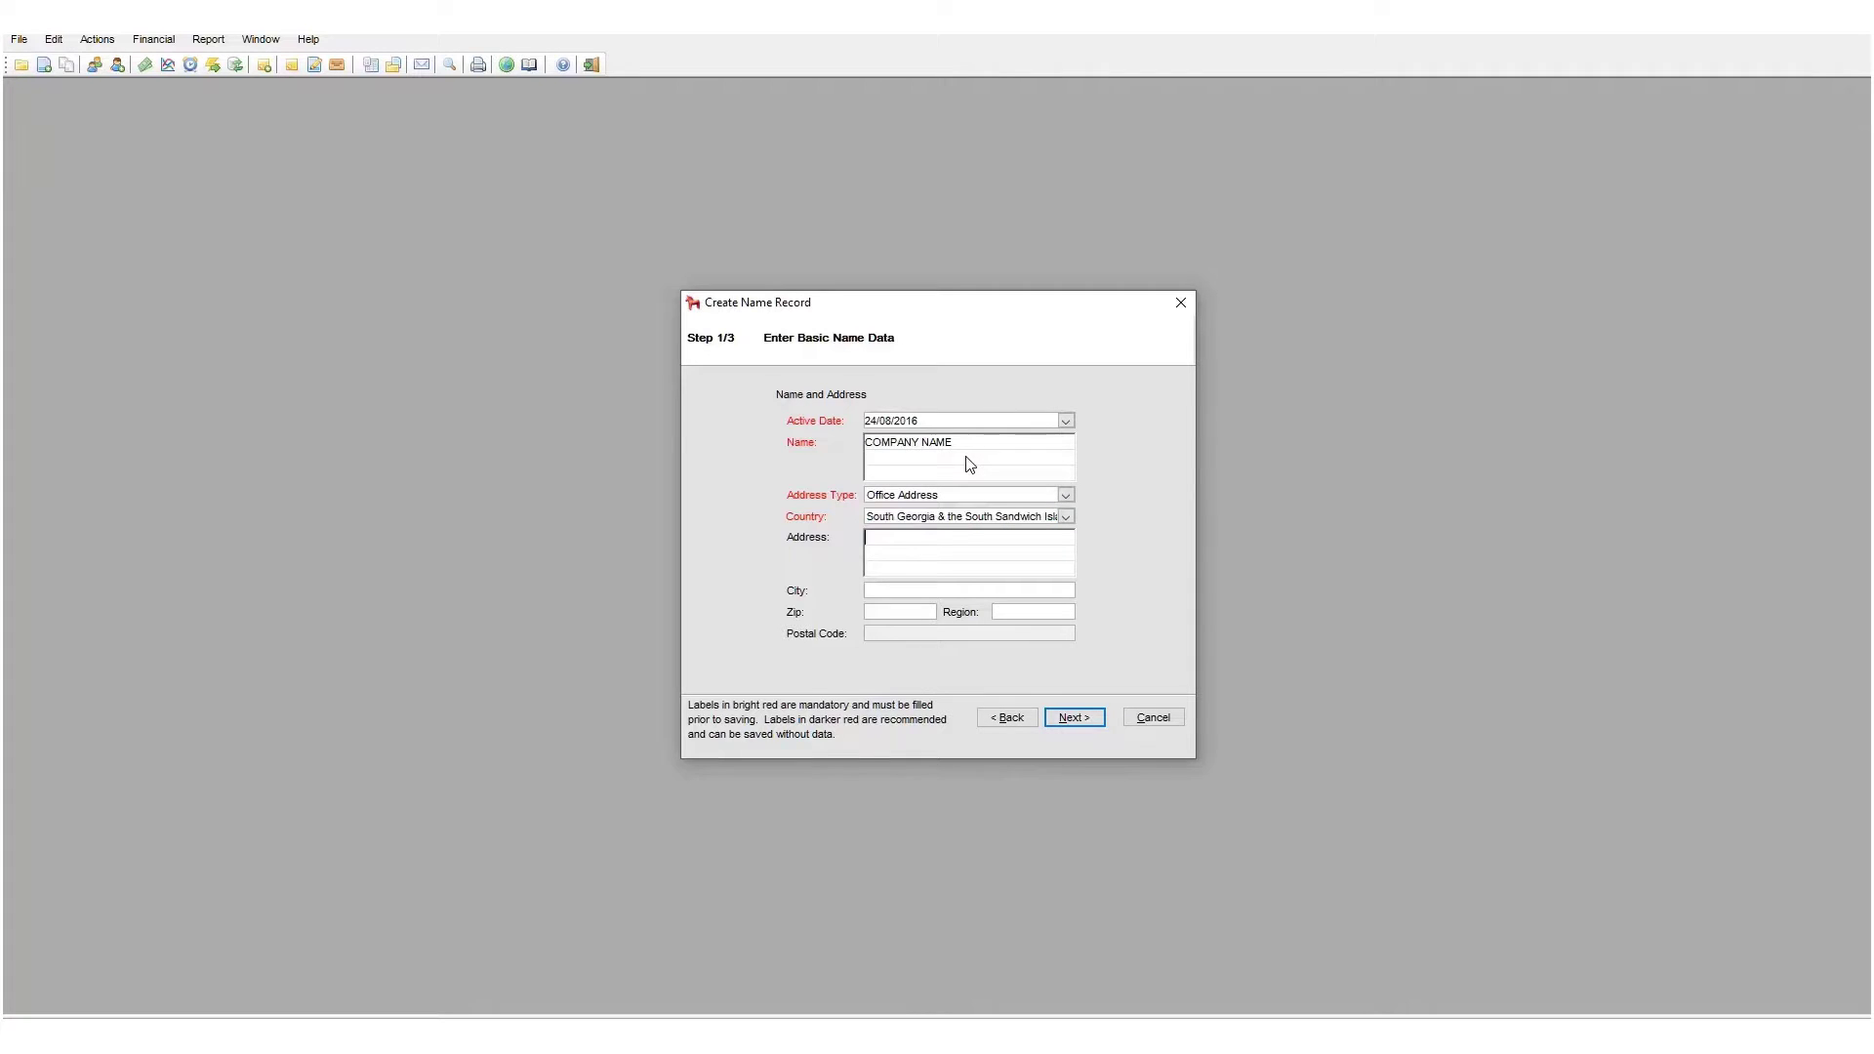
text(ADR1)
key(Return)
text(ADR2)
key(Return)
text(ADR3)
click(1086, 726)
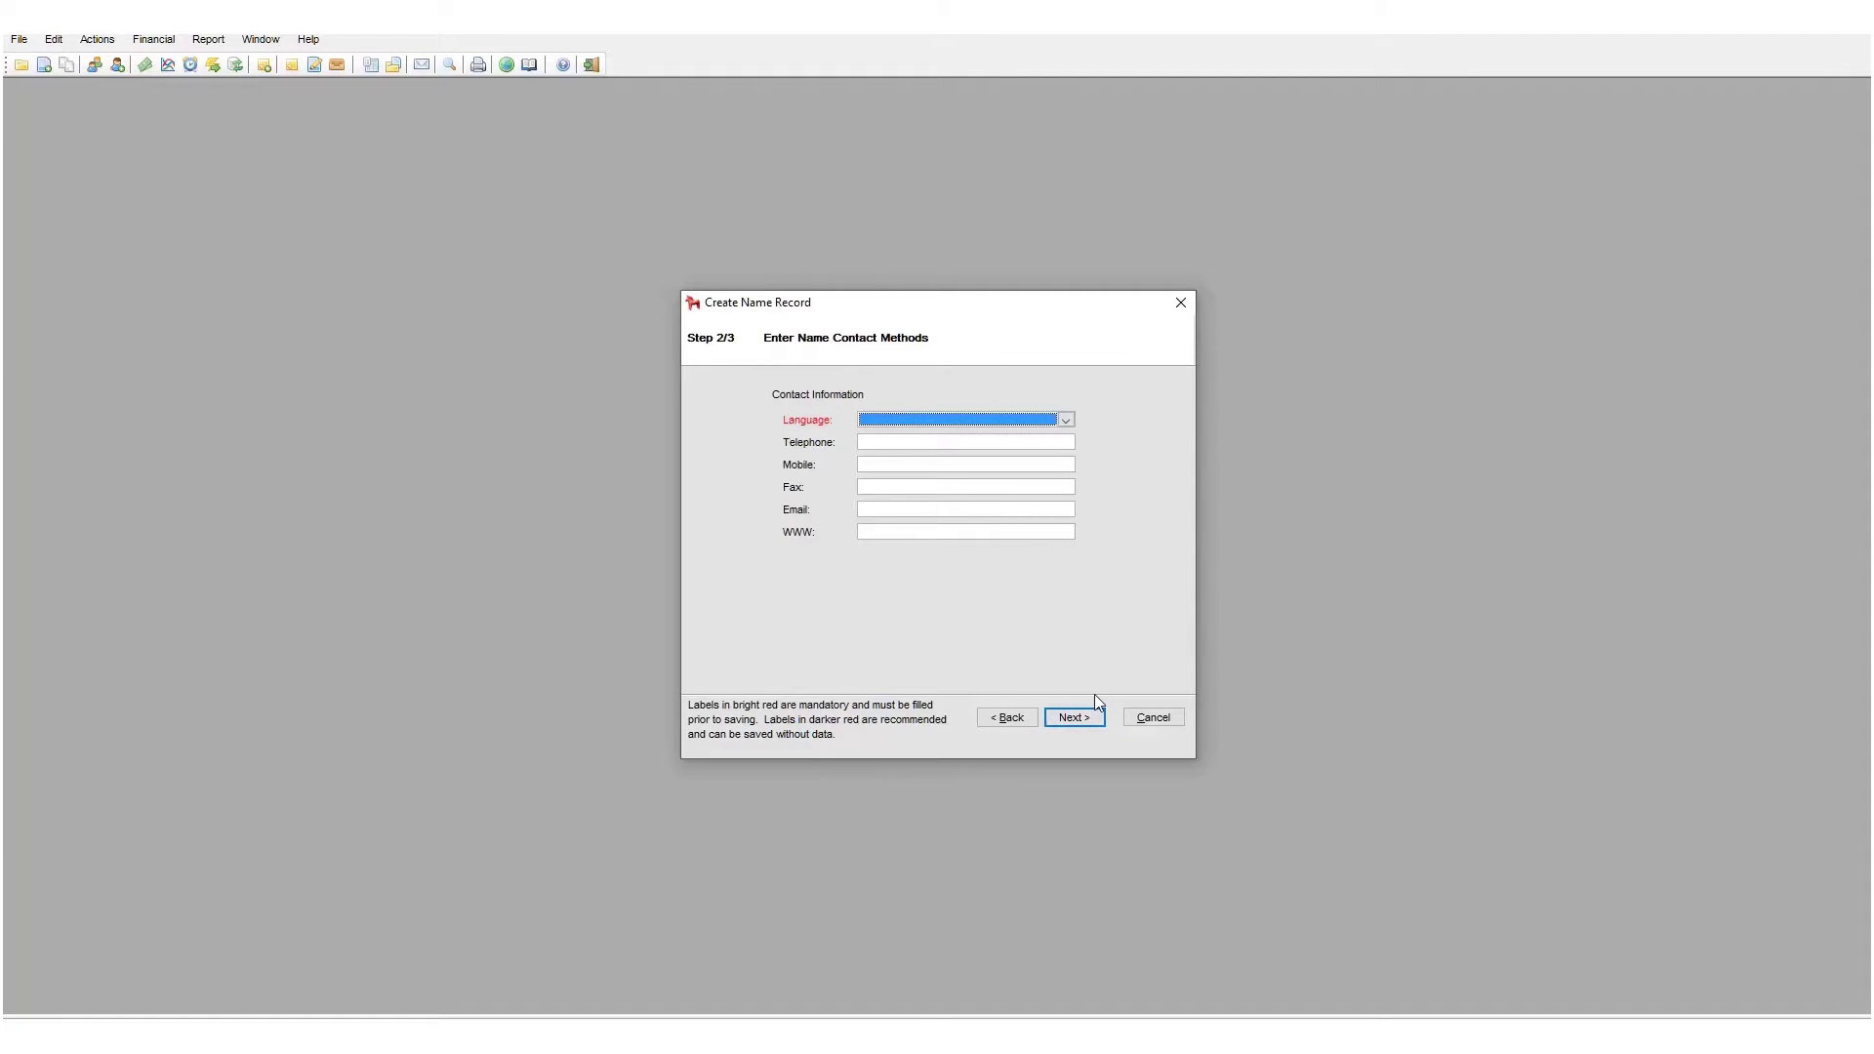
- Set the language to English and enter the telephone number
click(982, 421)
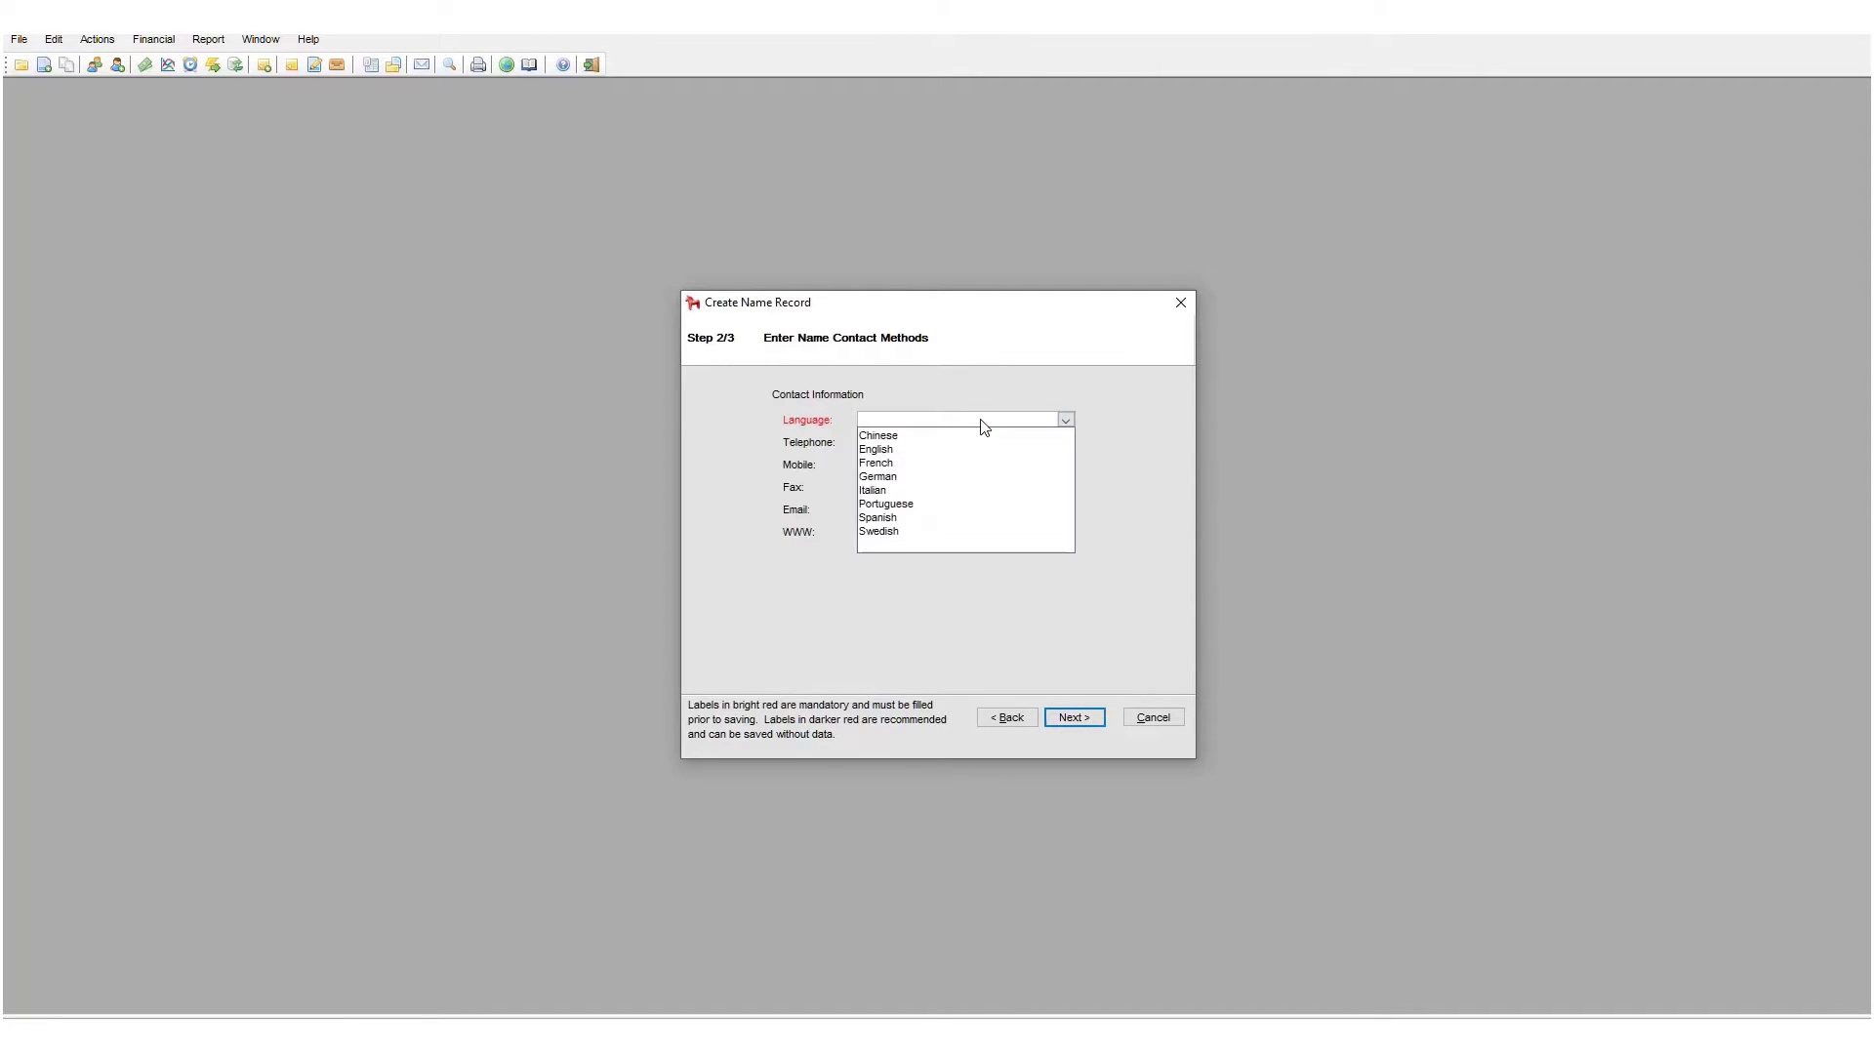
click(881, 450)
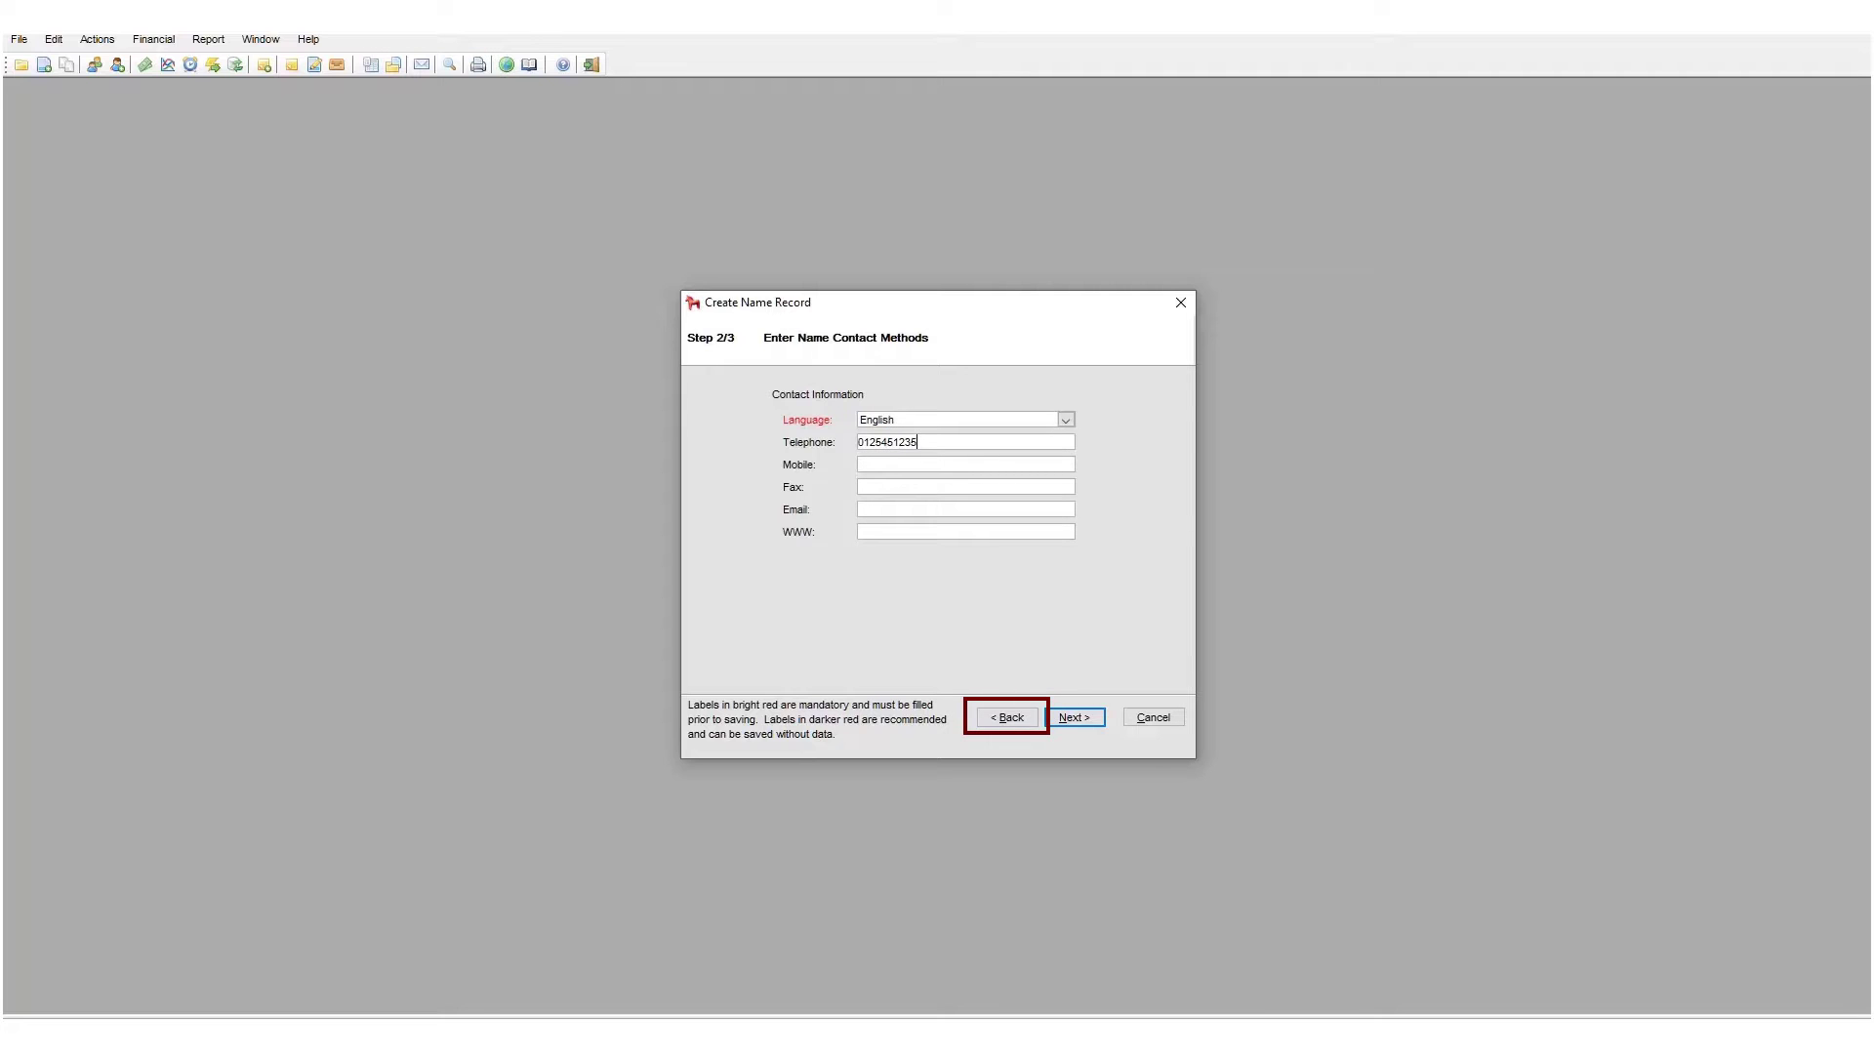
- Go back and rename the entity to COMPANY NAME NEW, then advance to payment terms
click(1028, 717)
click(1029, 717)
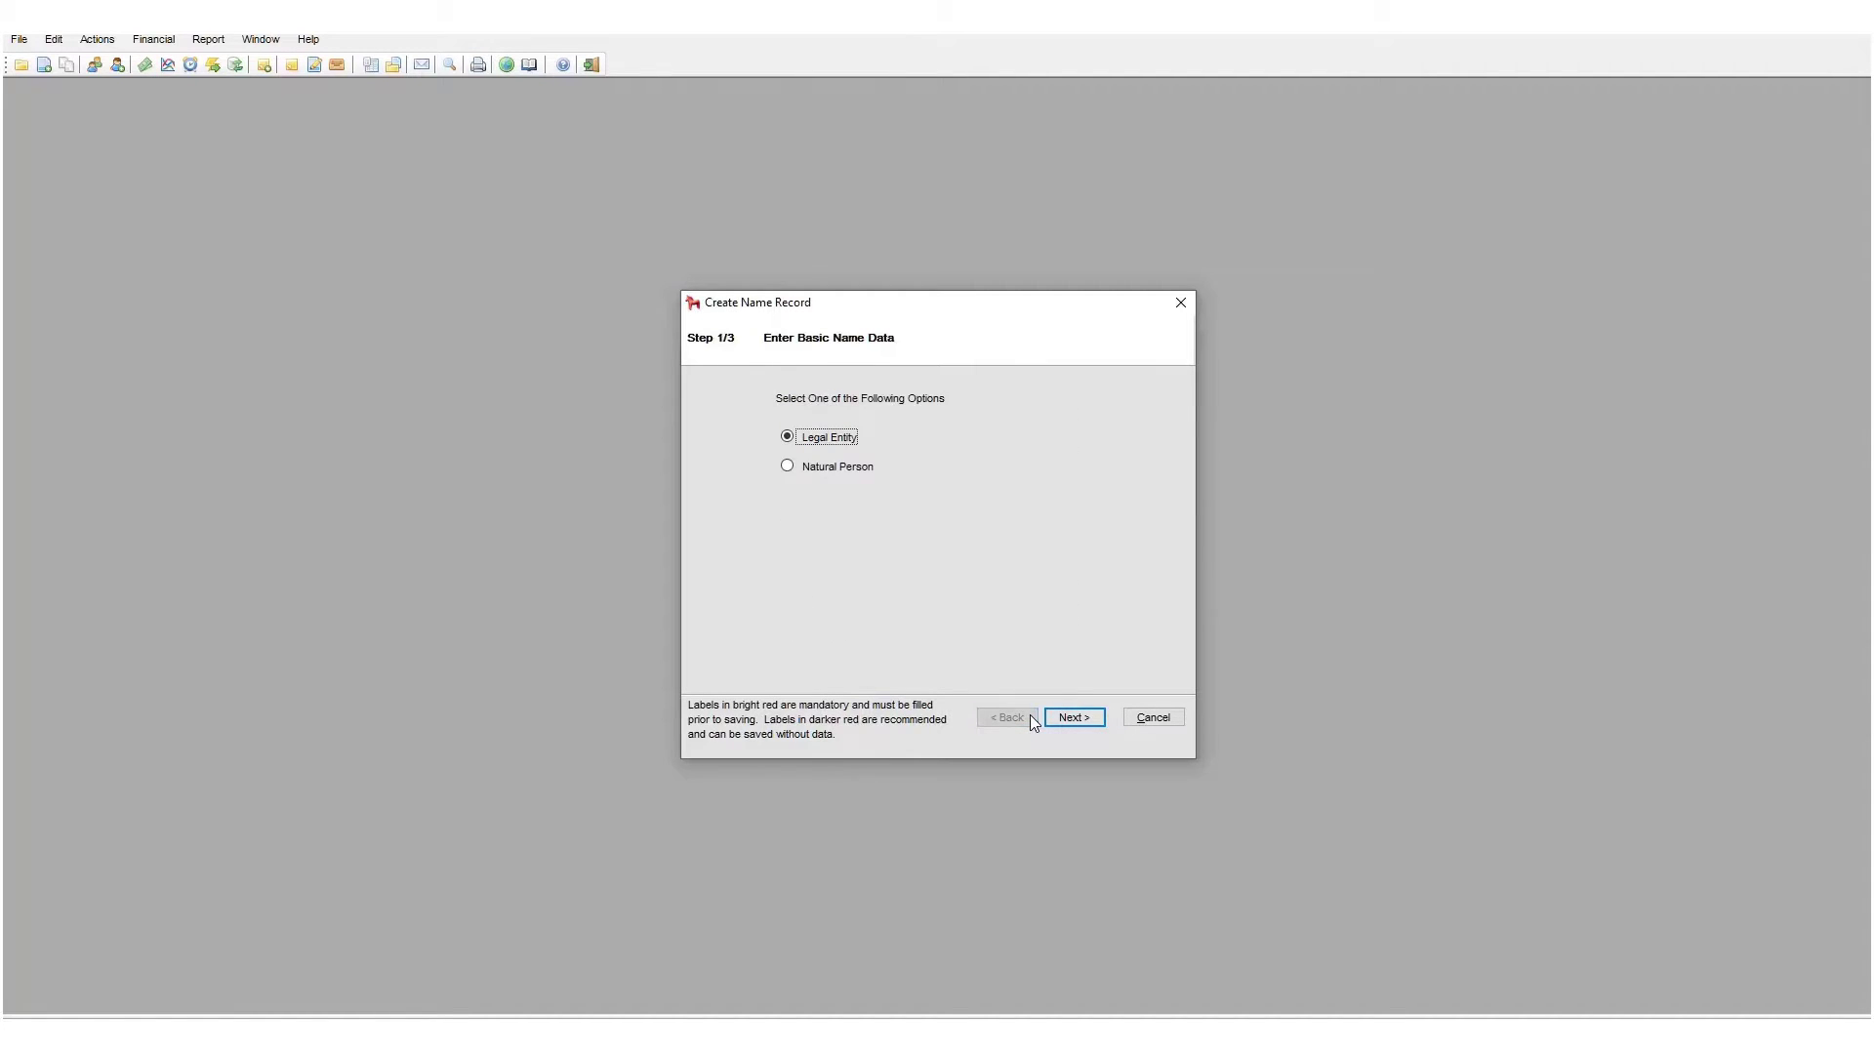
click(1068, 718)
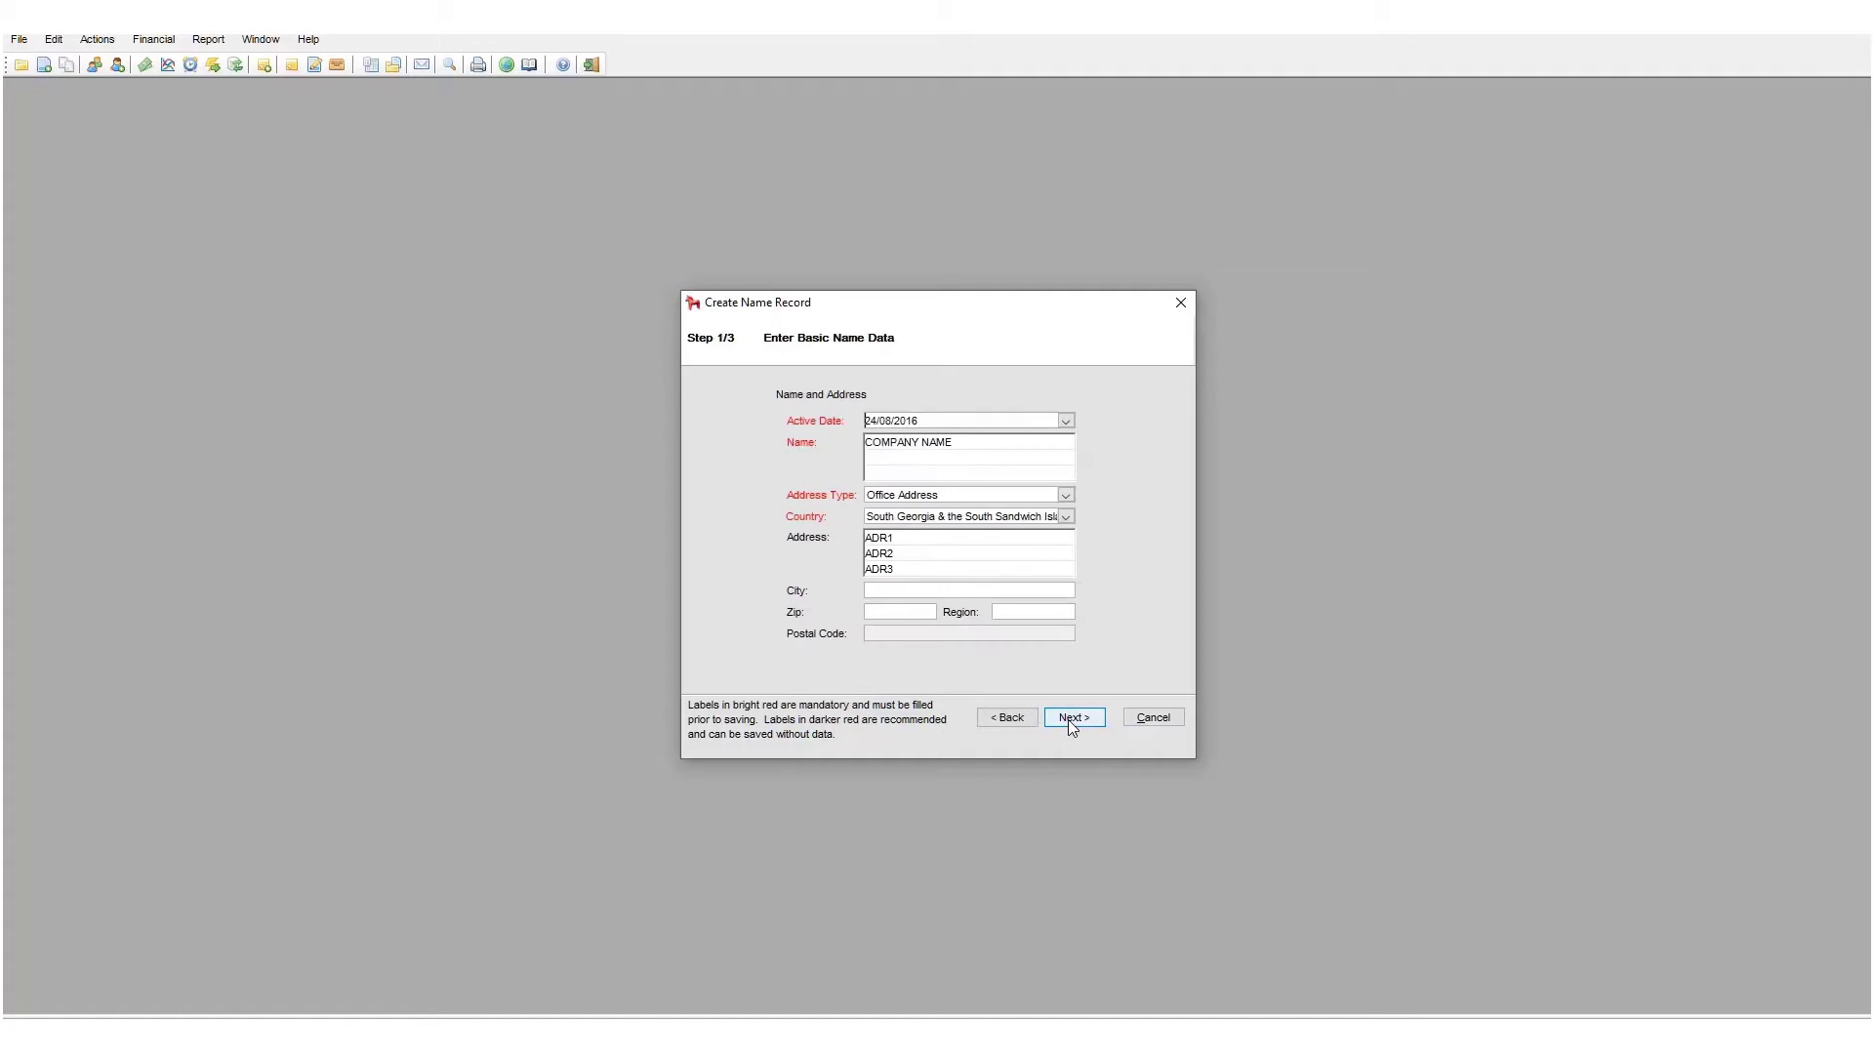
click(959, 448)
click(955, 447)
double_click(952, 447)
text(NAME NEW)
click(1074, 718)
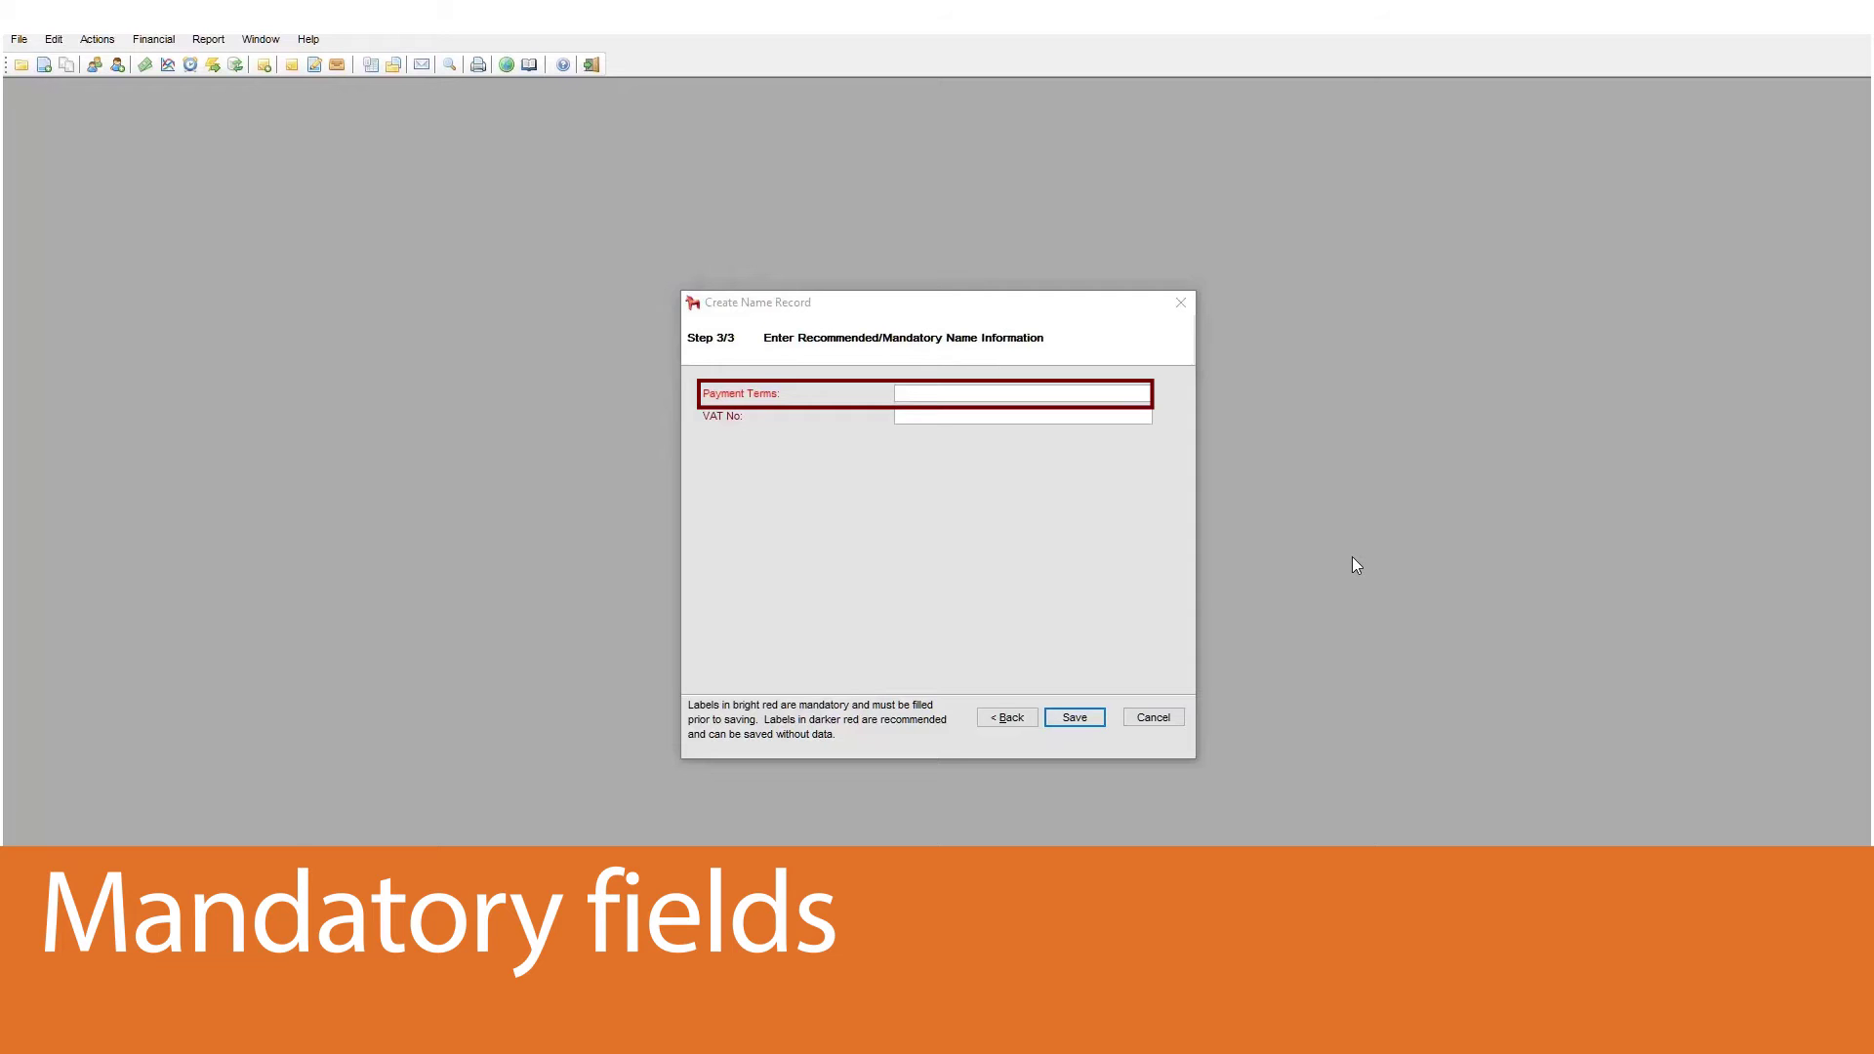
click(1074, 719)
click(1075, 719)
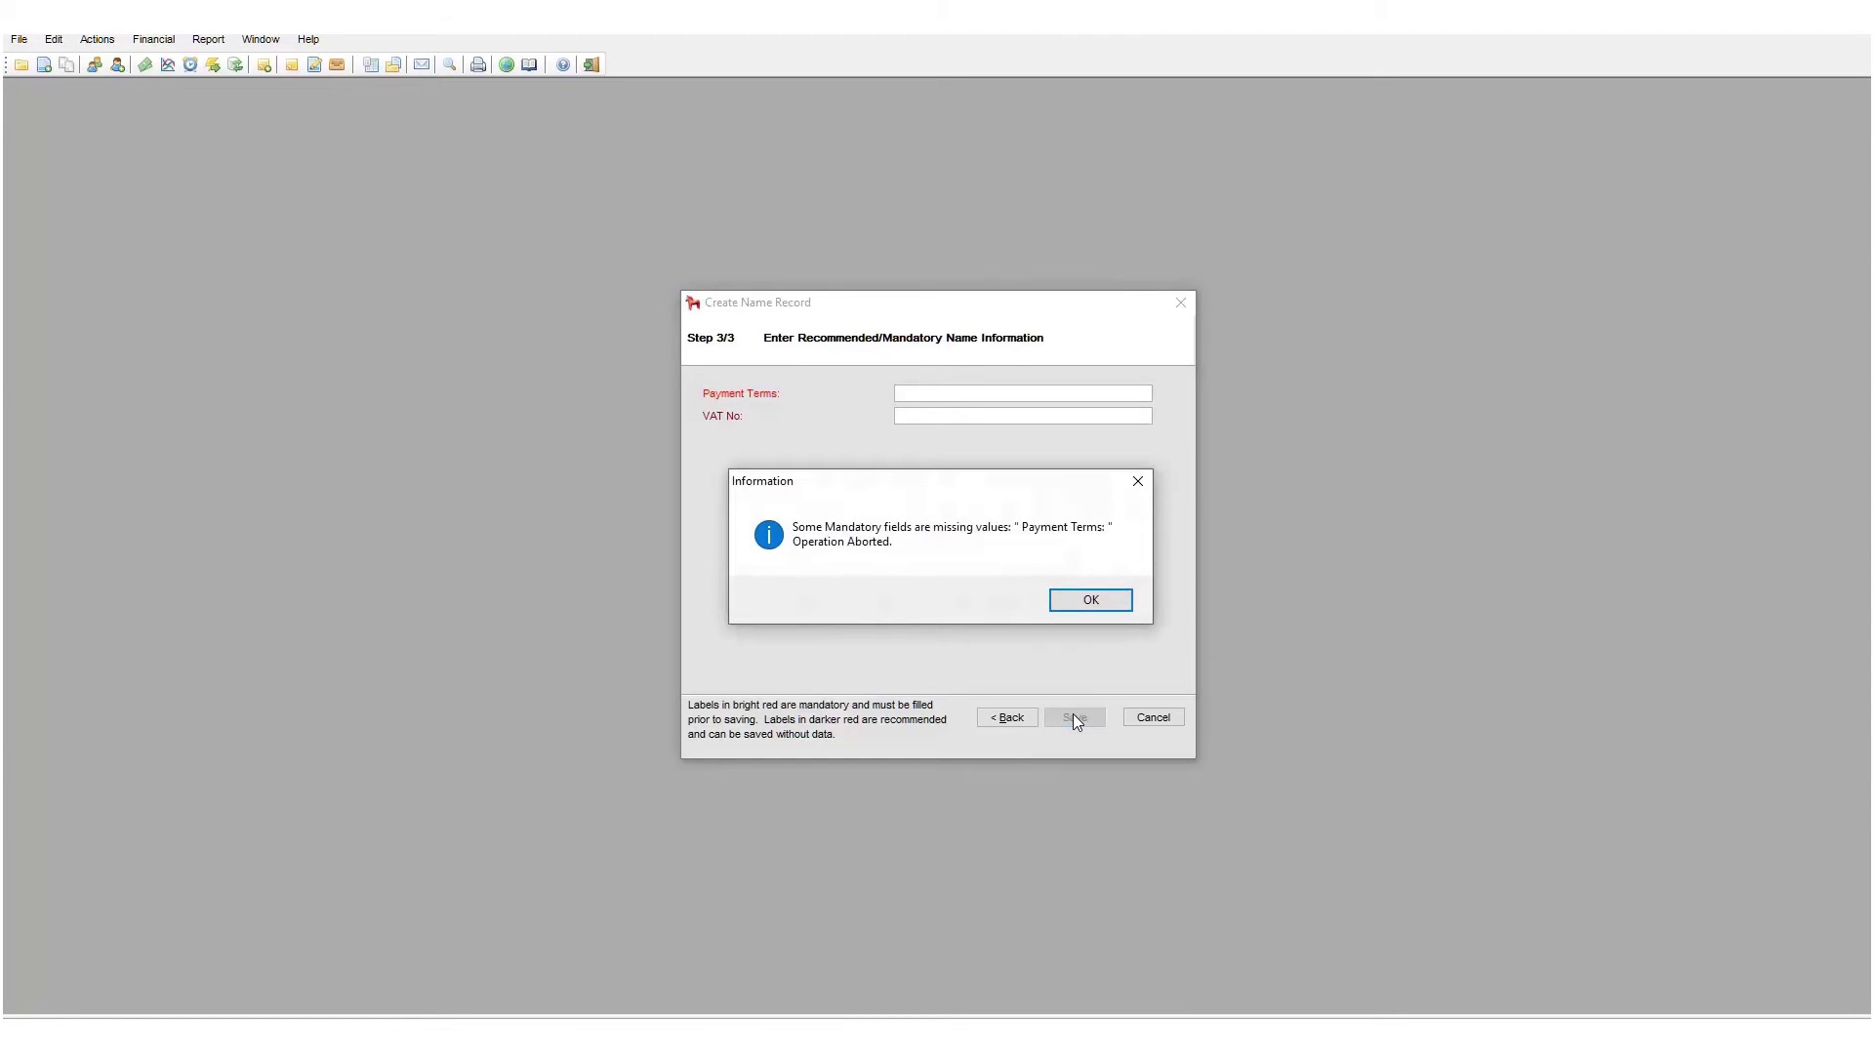
click(1091, 598)
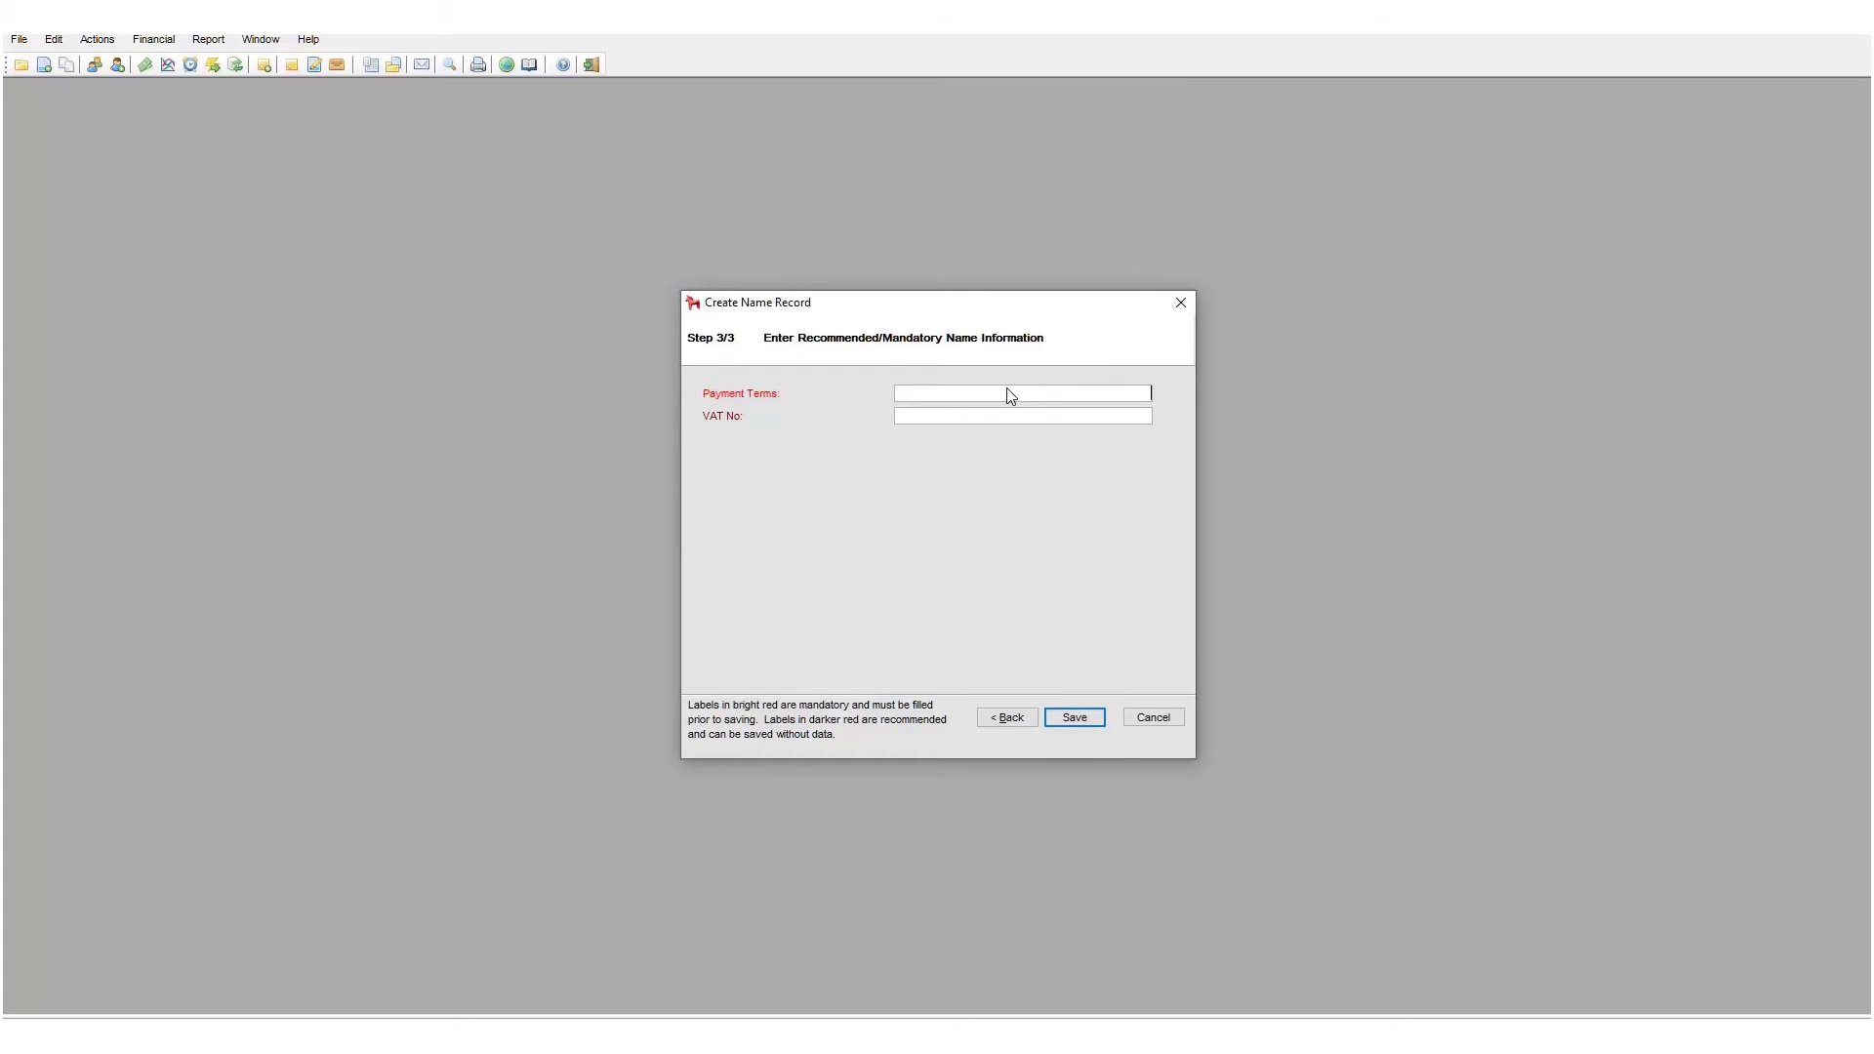
- Enter 50 as payment terms, try saving, and decline the missing VAT No prompt
text(50)
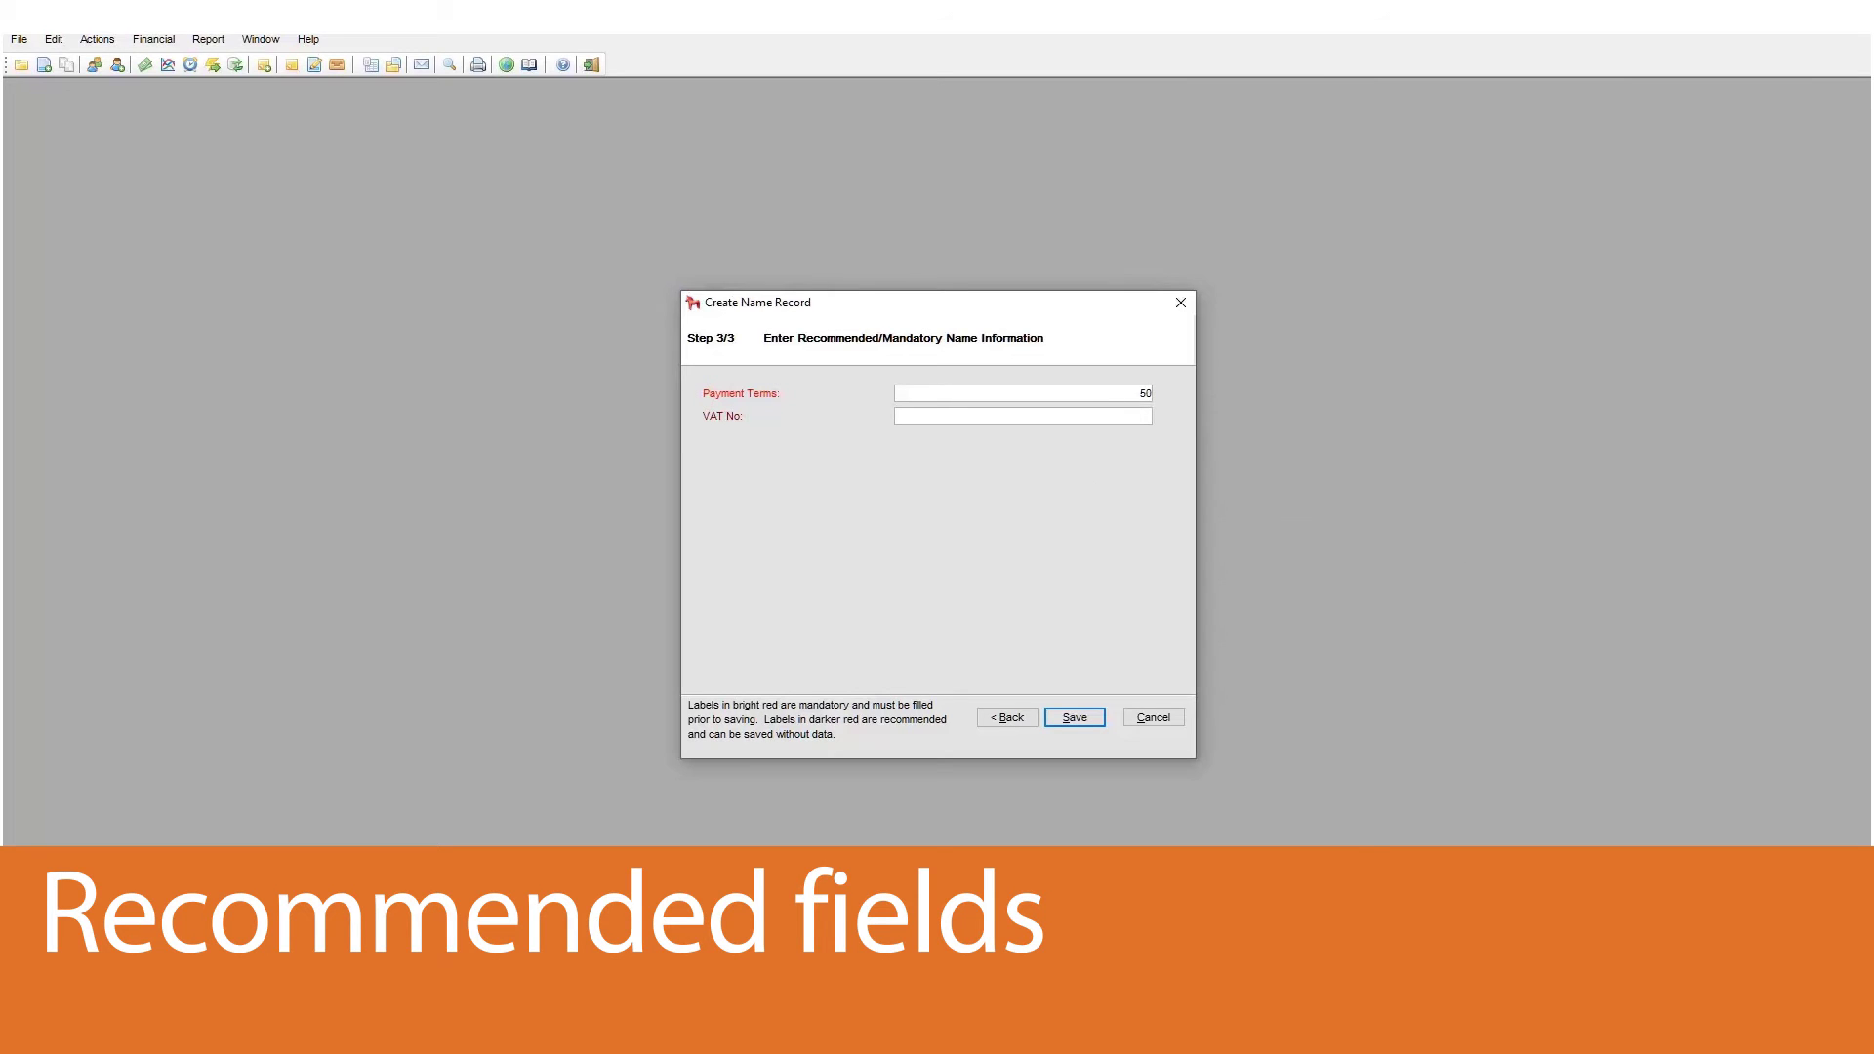
key(Return)
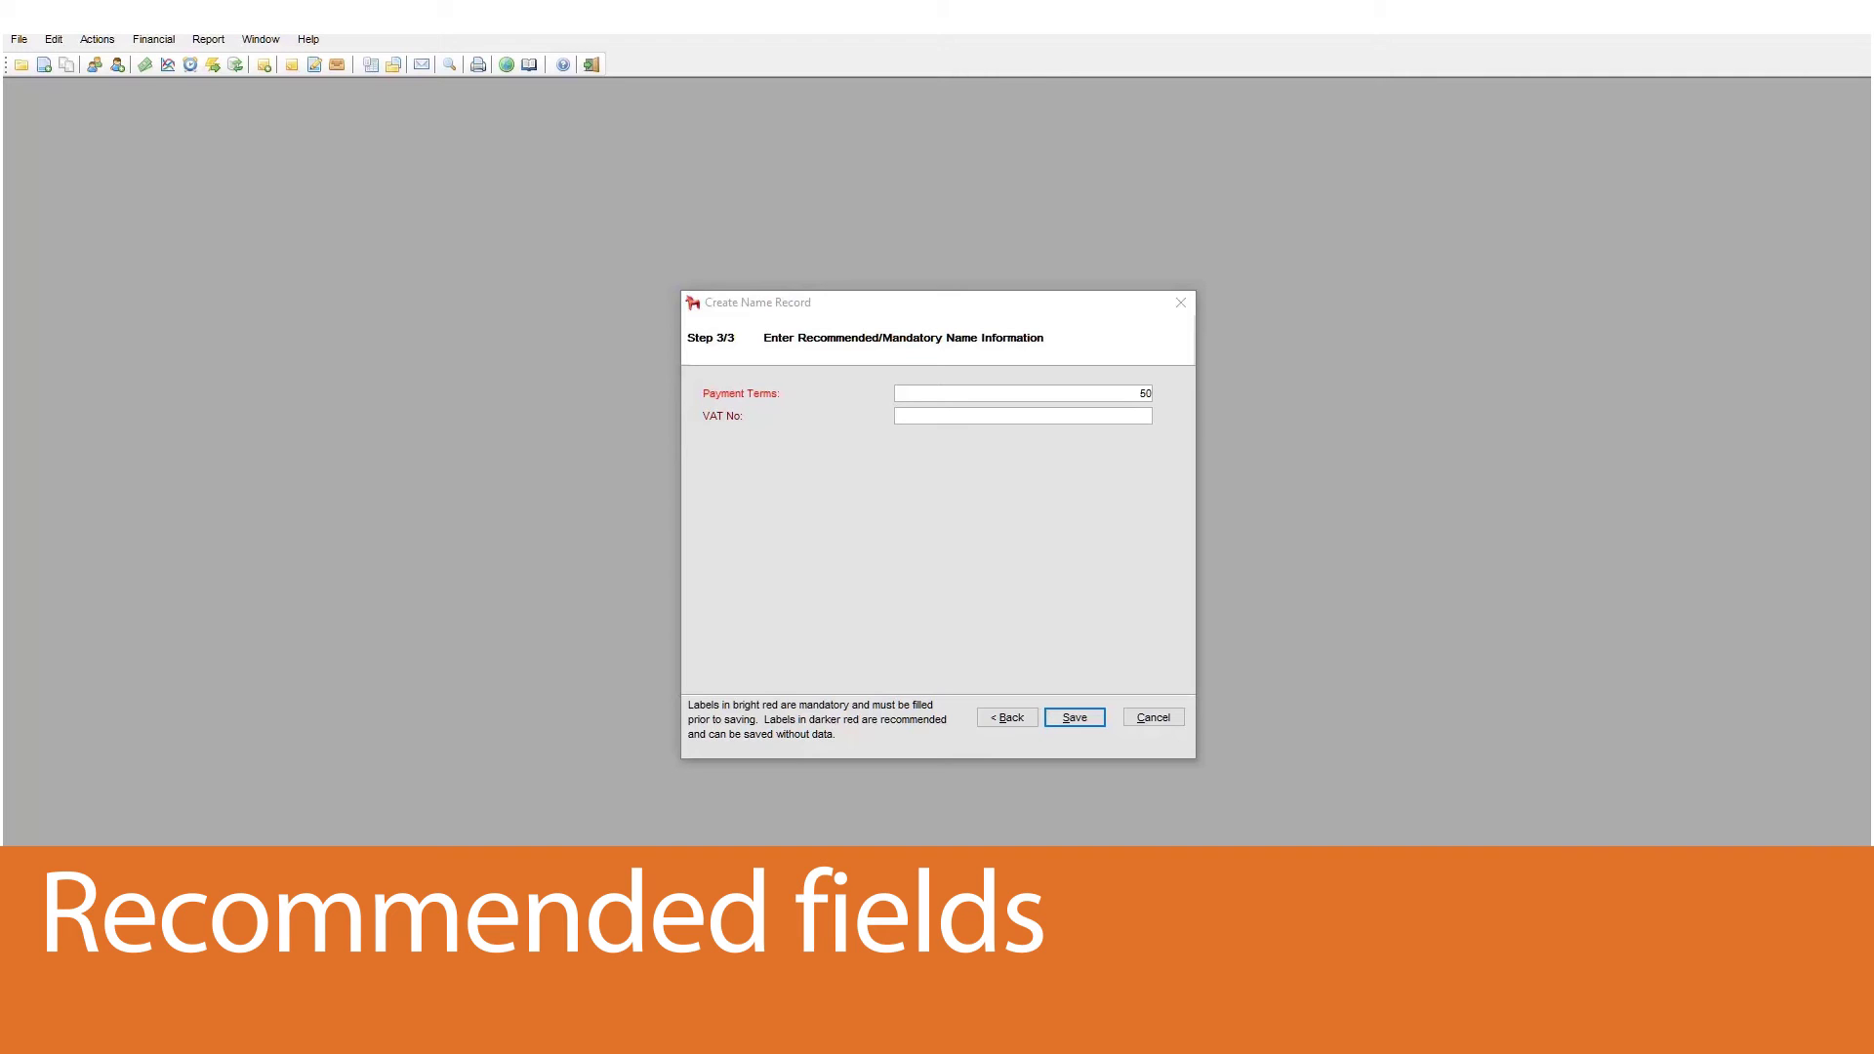
click(1054, 722)
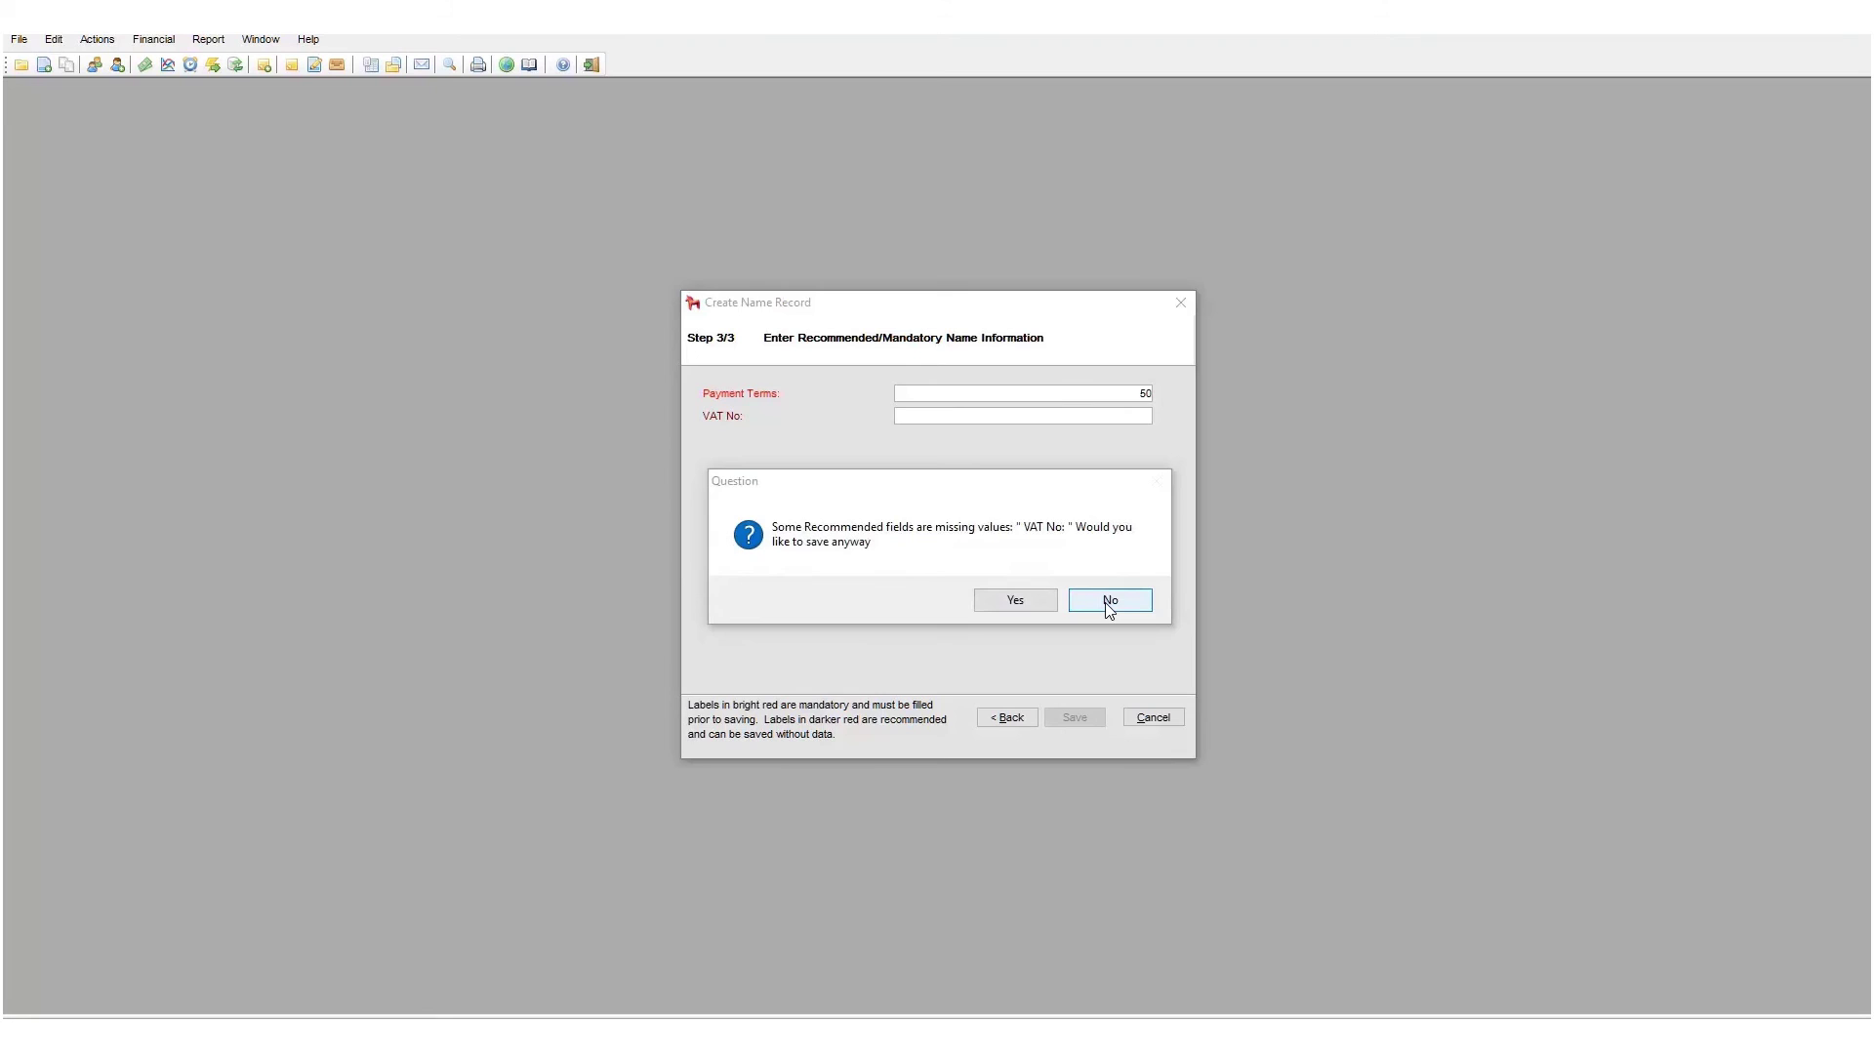
click(1109, 605)
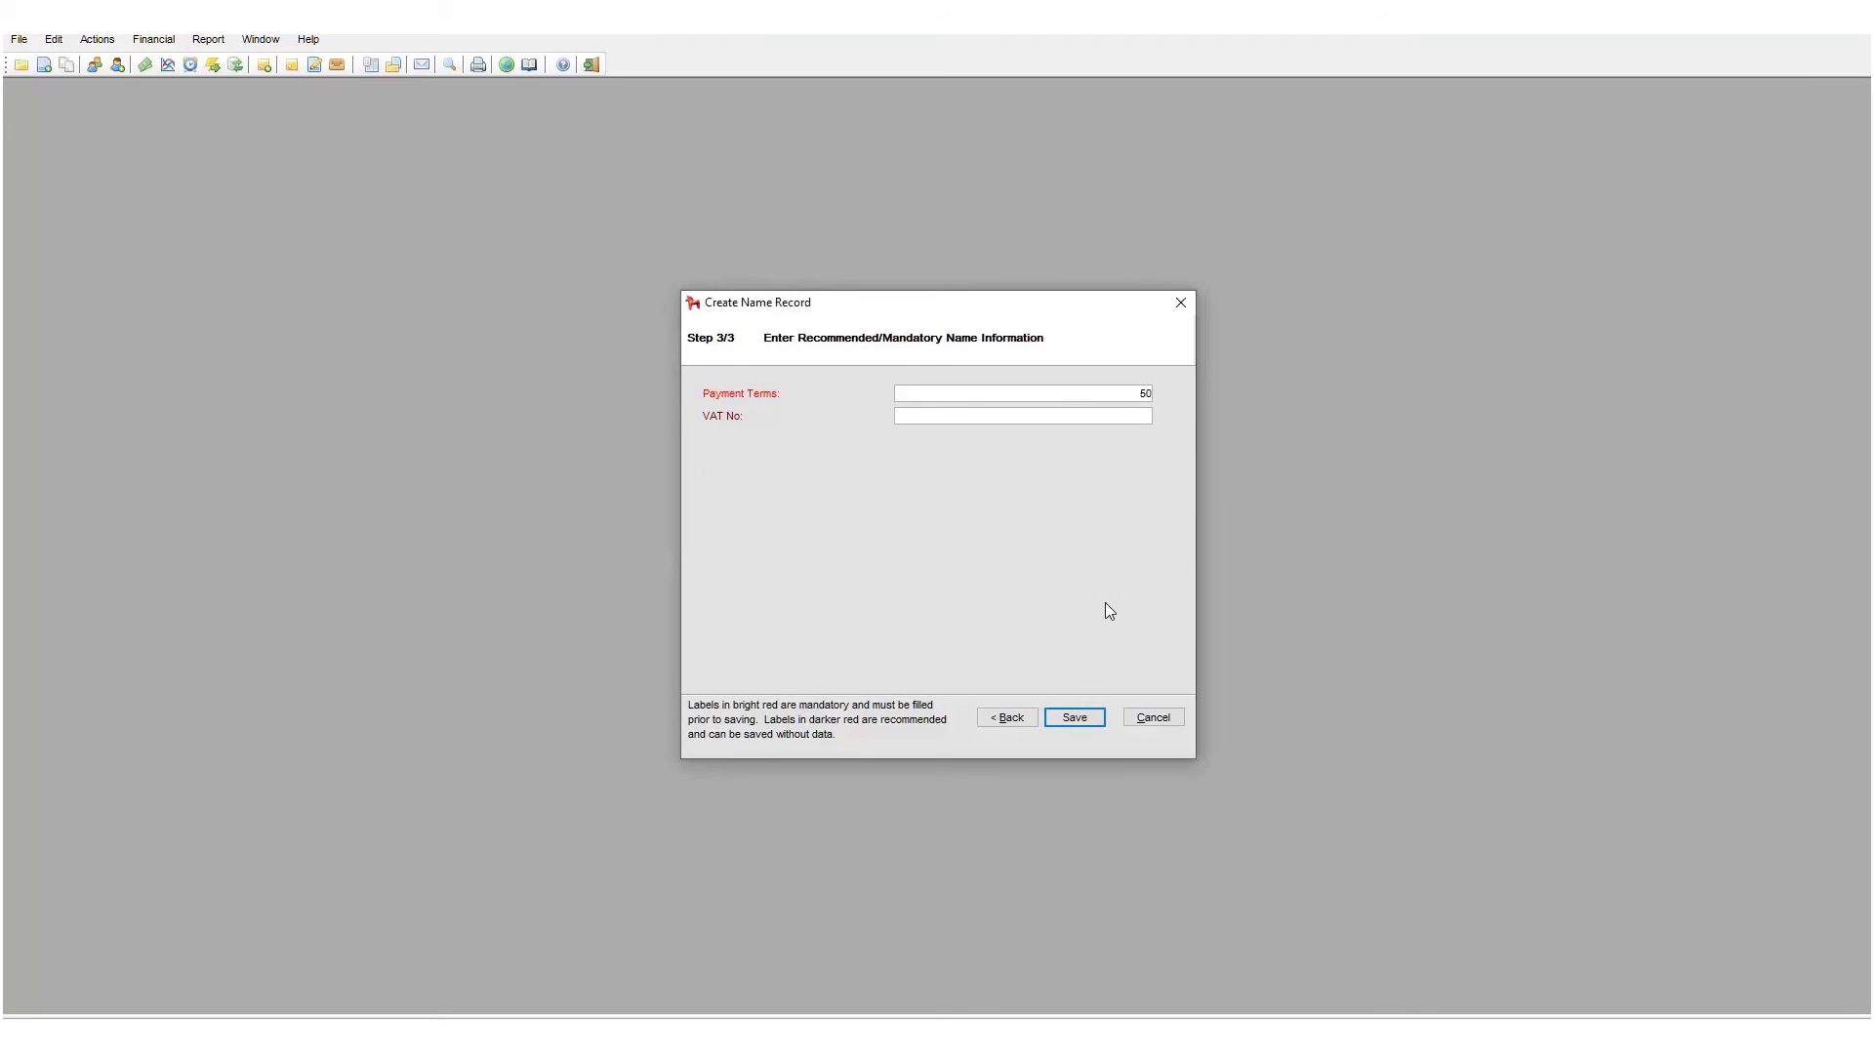
- Enter the VAT number and save the COMPANY NAME NEW record
text(5125)
click(1091, 719)
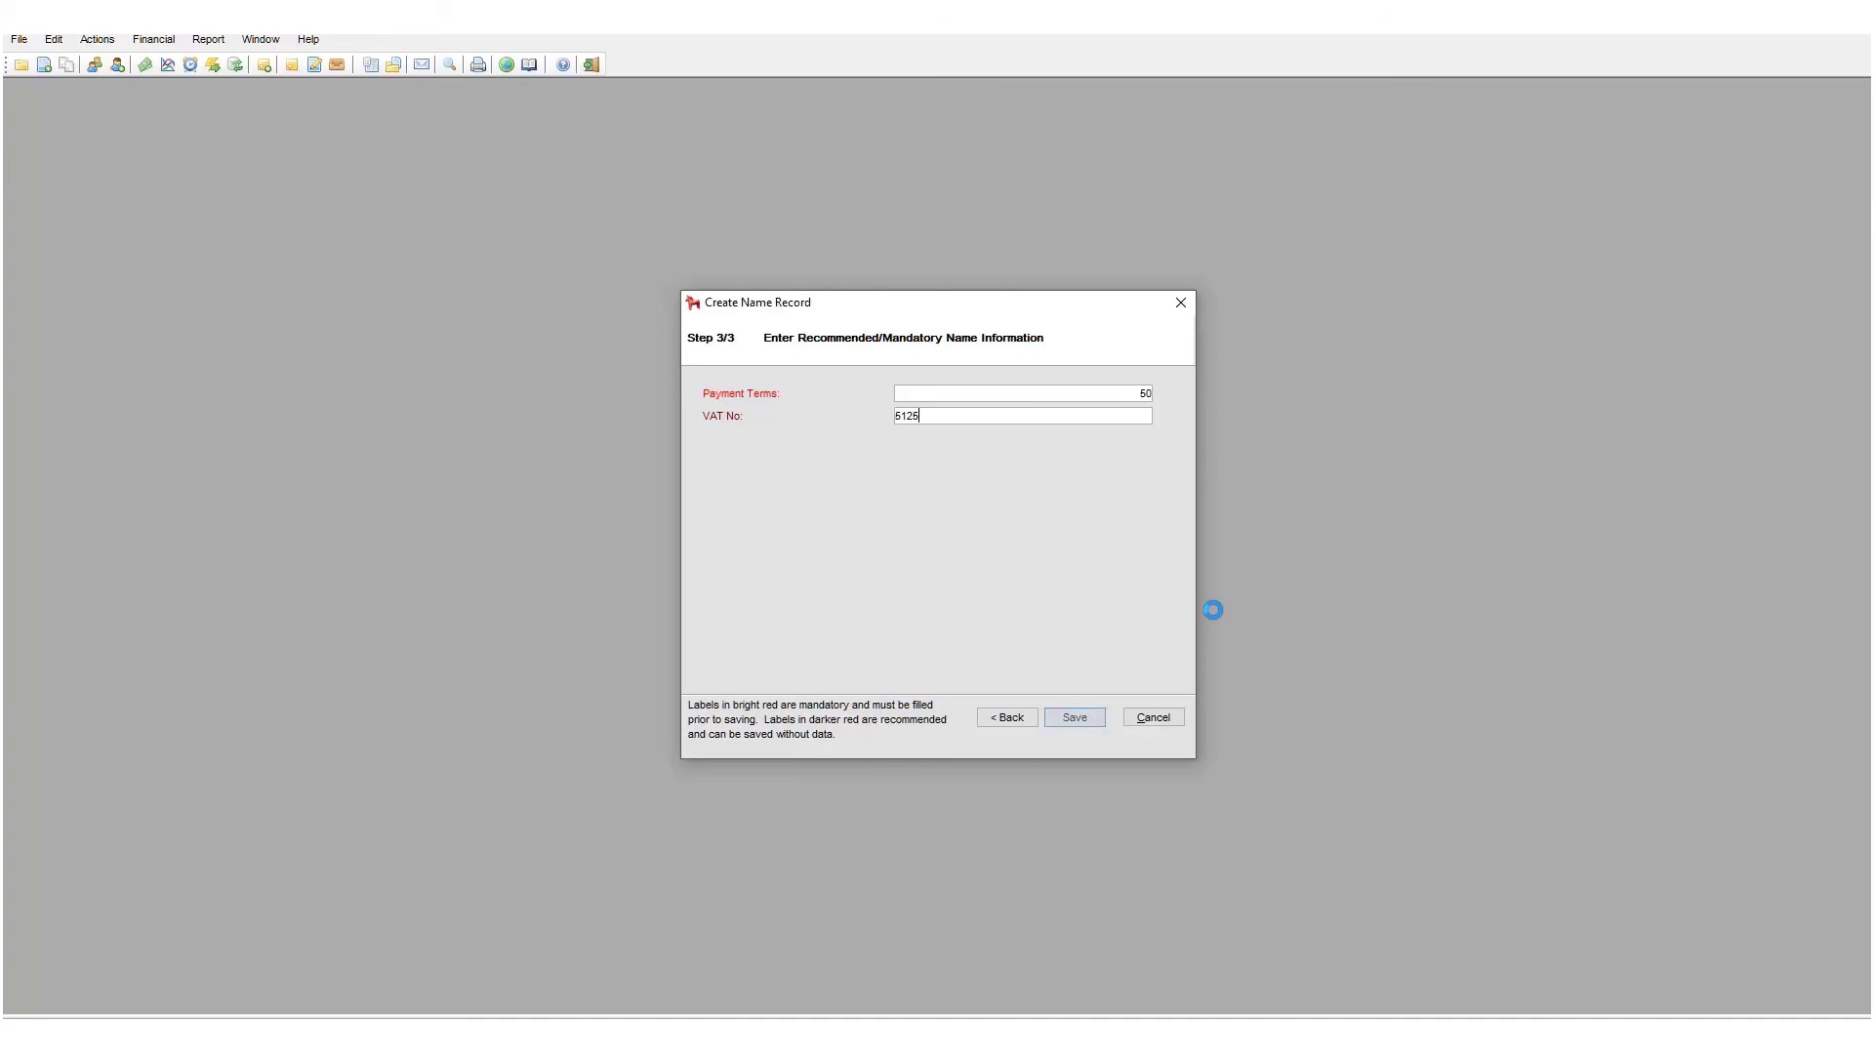